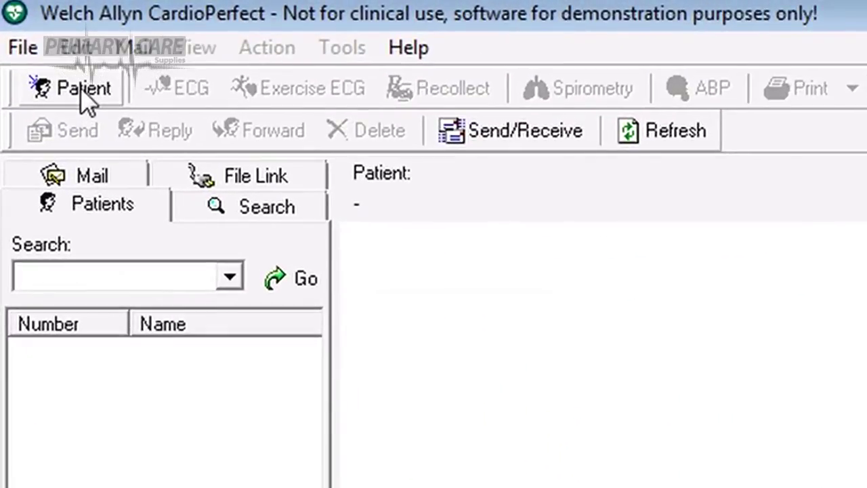
- Create and save a new female patient with a patient number, last and first name, and birth date
{"action": "left_click", "coordinate": [85, 98]}
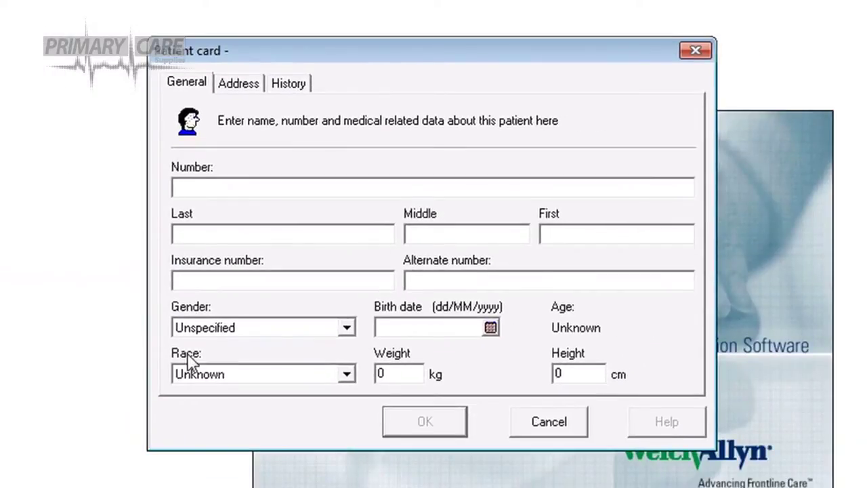
{"action": "type", "text": "789067"}
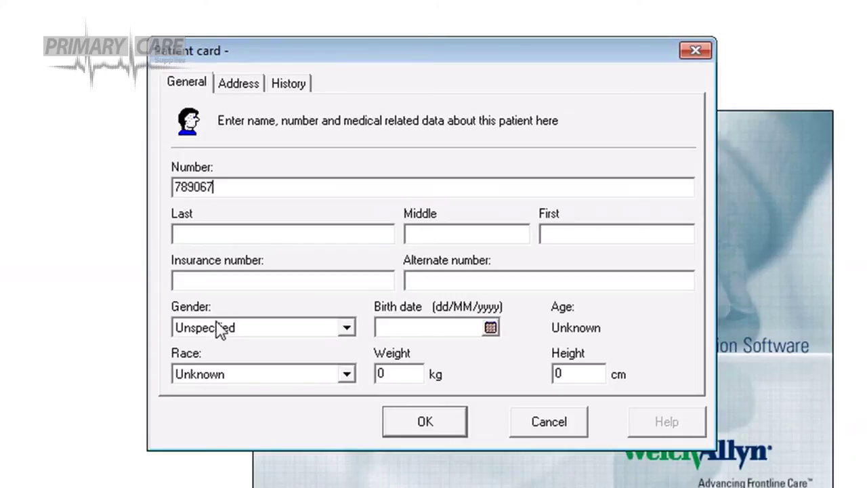
{"action": "left_click", "coordinate": [194, 236]}
{"action": "type", "text": "test"}
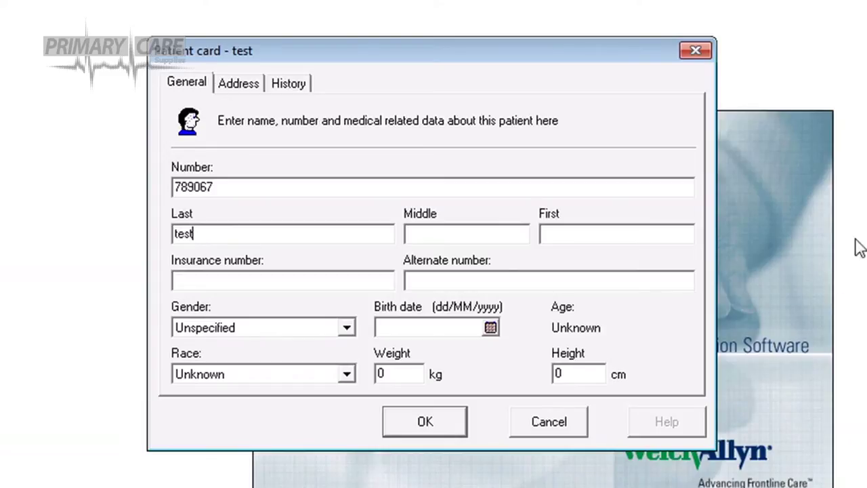
{"action": "left_click", "coordinate": [578, 232]}
{"action": "type", "text": "only"}
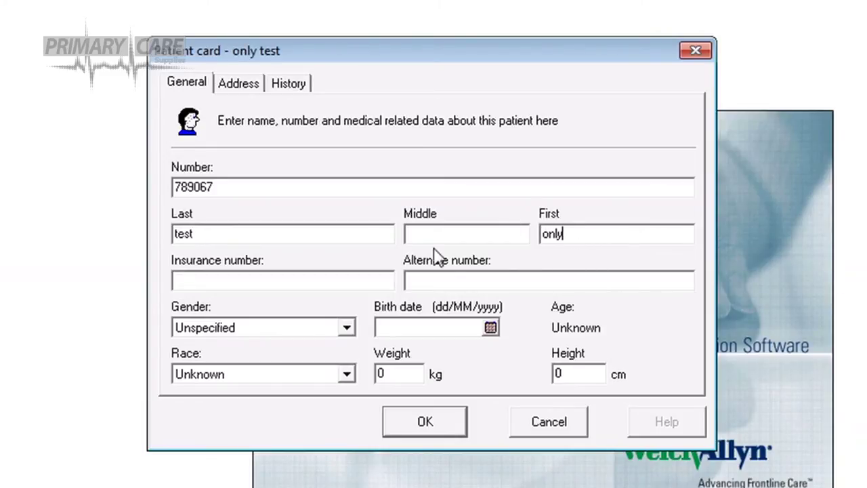
{"action": "left_click", "coordinate": [348, 330]}
{"action": "left_click", "coordinate": [265, 362]}
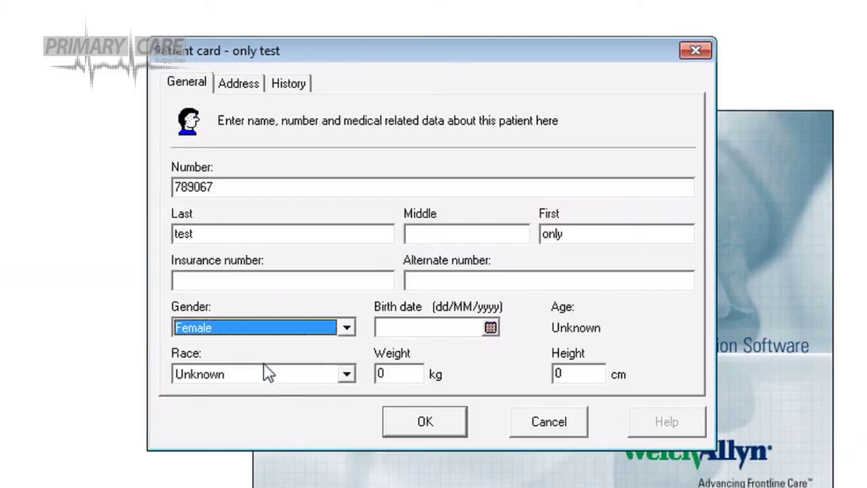
{"action": "left_click", "coordinate": [388, 326]}
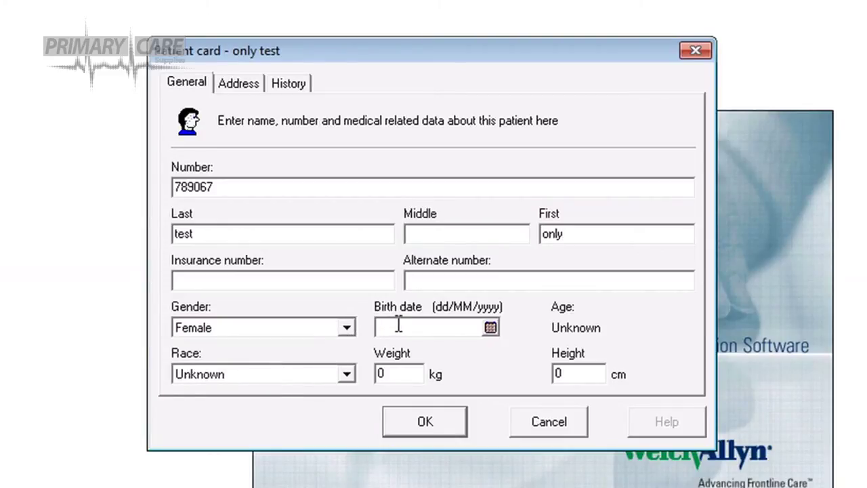
{"action": "type", "text": "1/2/84"}
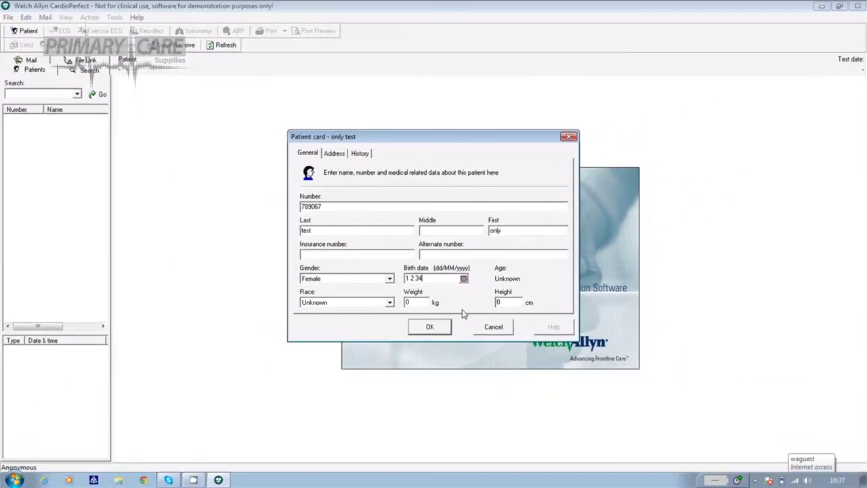
{"action": "left_click", "coordinate": [433, 327]}
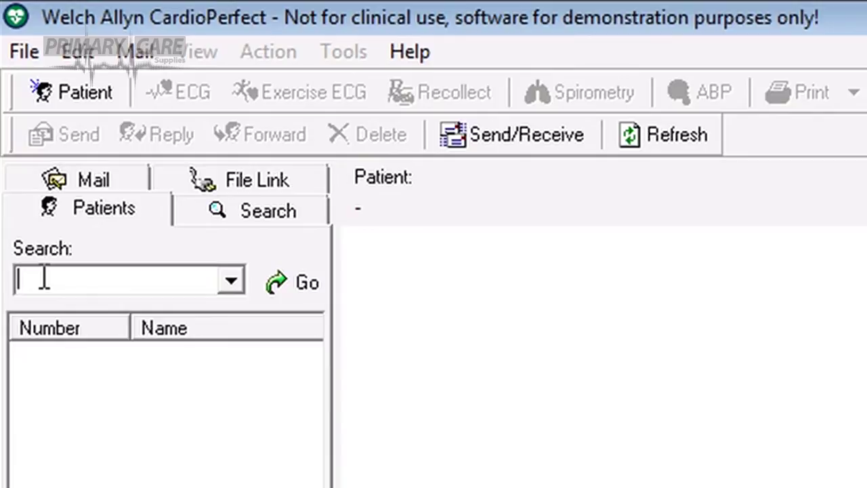
- Search patients for 'test', select the test patient, and start a new ECG
{"action": "left_click", "coordinate": [43, 278]}
{"action": "type", "text": "test"}
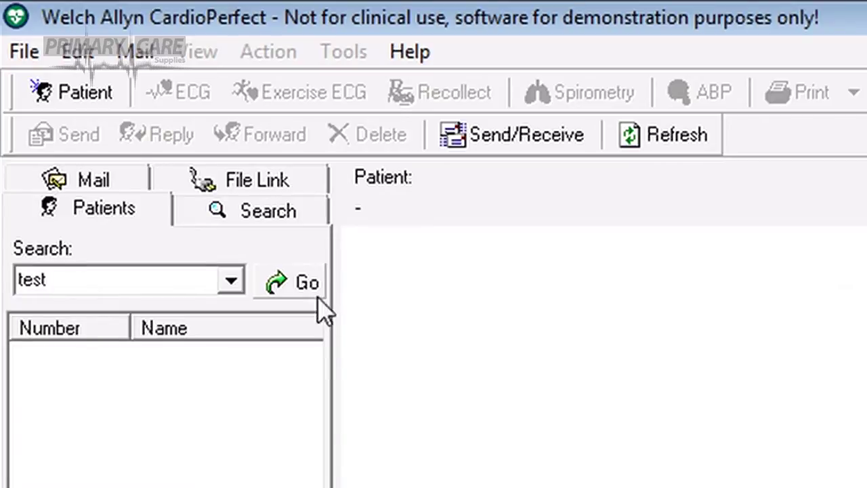
{"action": "left_click", "coordinate": [300, 287]}
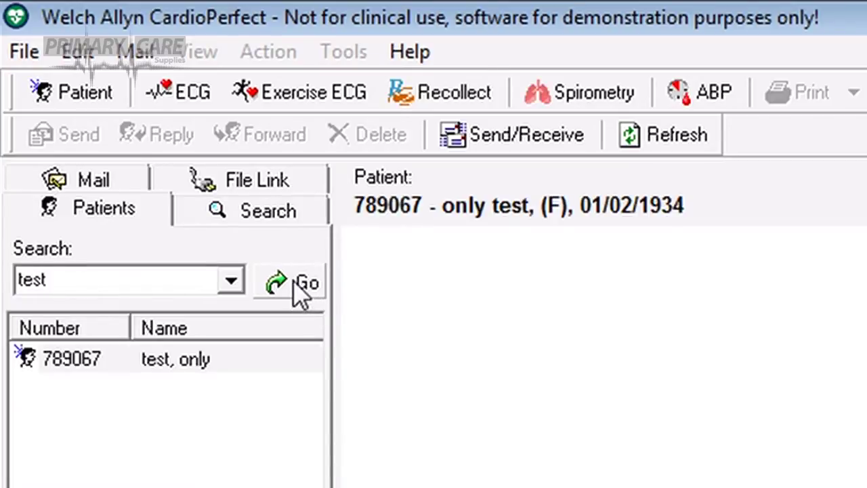
{"action": "left_click", "coordinate": [177, 365]}
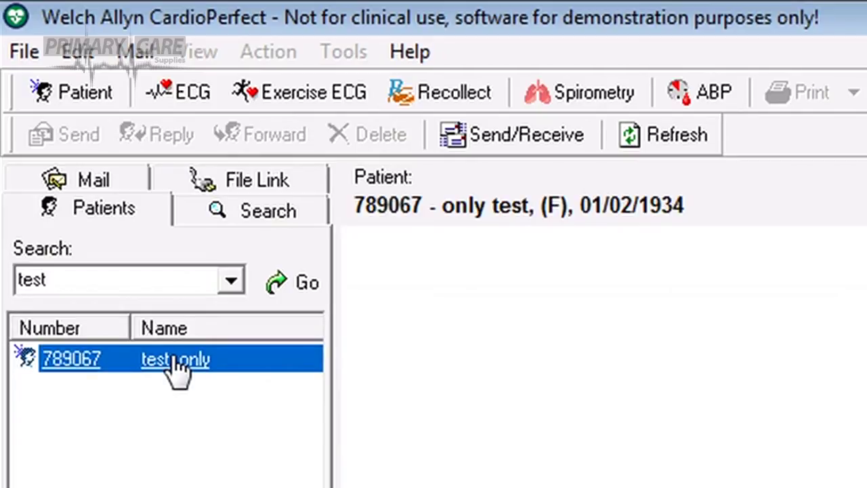
{"action": "left_click", "coordinate": [170, 97]}
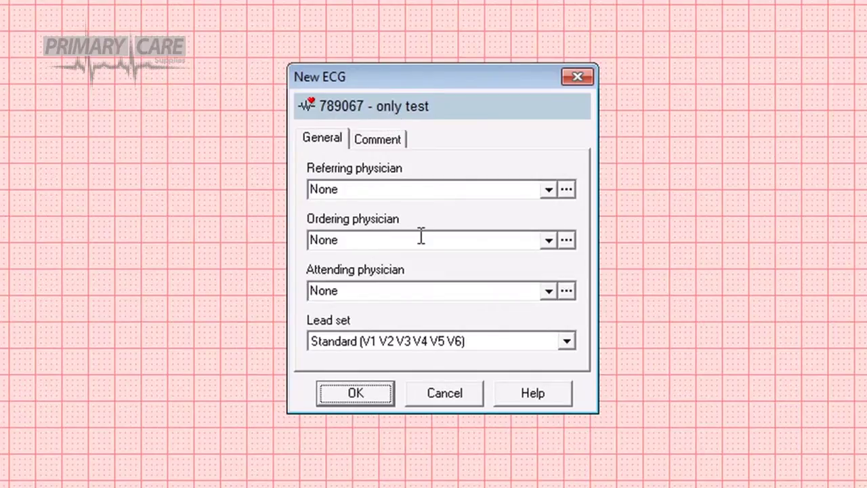
- Accept the default physicians and Standard (V1–V6) lead set to begin live 2x6 monitoring
{"action": "left_click", "coordinate": [356, 394]}
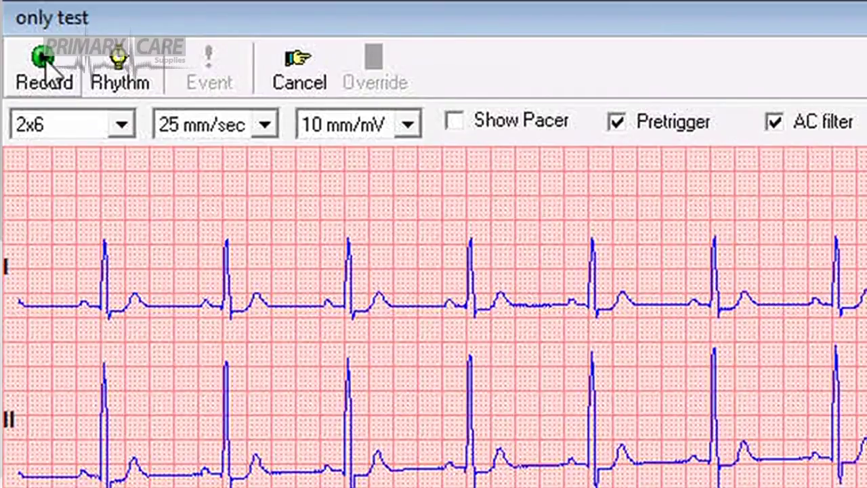
- Record the resting ECG and view the saved result in the 4x3 layout
{"action": "left_click", "coordinate": [45, 67]}
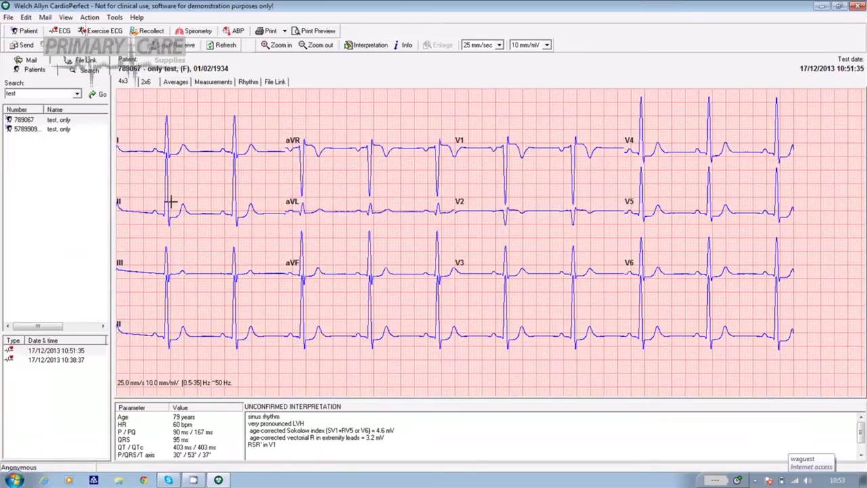
- Magnify the traces, set amplitude to 5 mm/mV, and show the detailed interpretation
{"action": "left_click", "coordinate": [277, 46]}
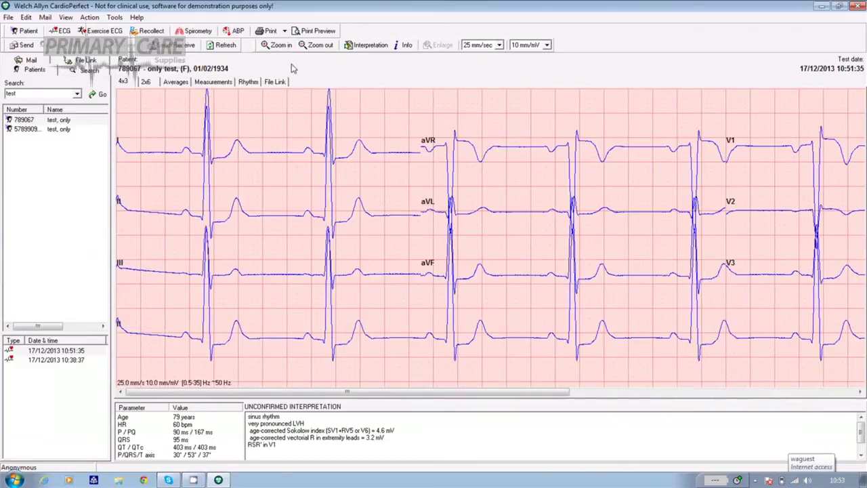
{"action": "left_click", "coordinate": [547, 46]}
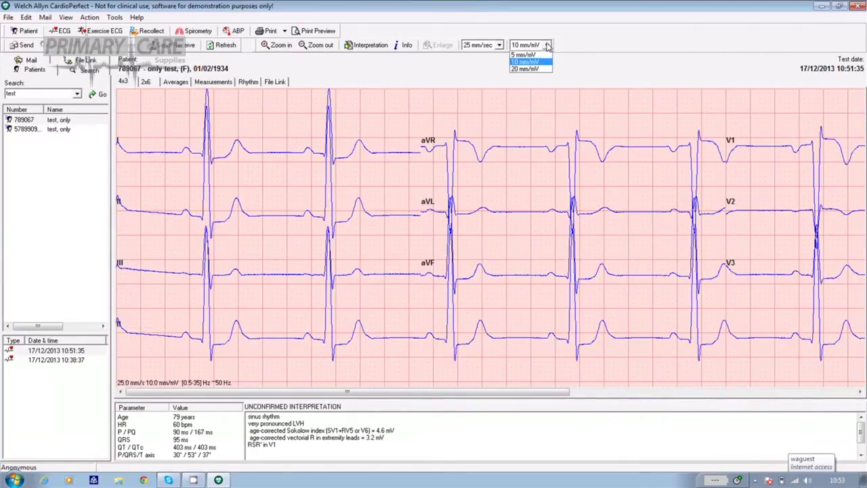
{"action": "left_click", "coordinate": [525, 55]}
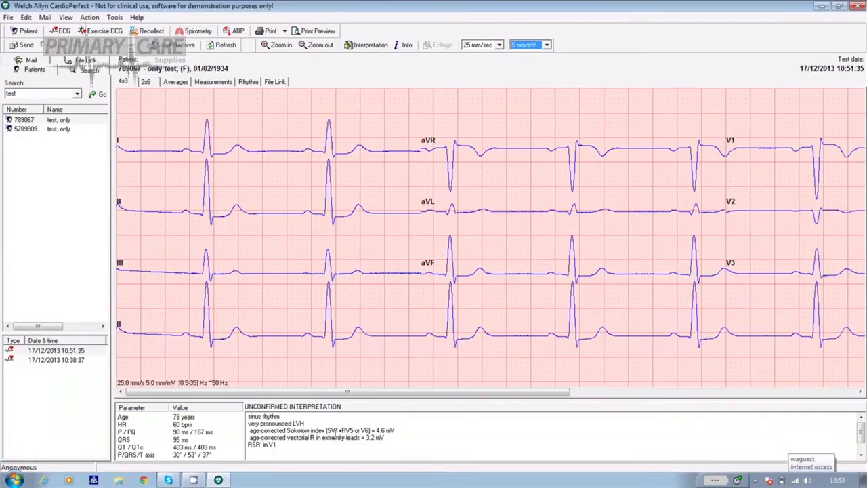
{"action": "left_click", "coordinate": [369, 45]}
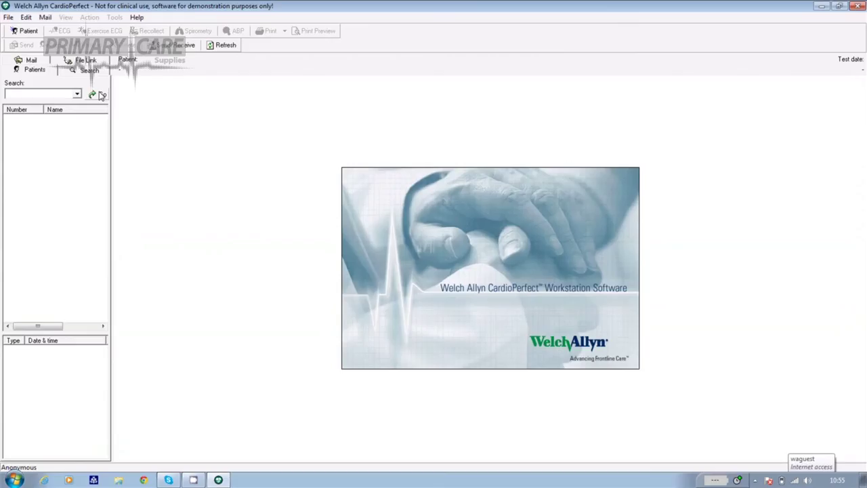
- List all patients, select 'test, only', and start a new resting ECG
{"action": "left_click", "coordinate": [100, 95]}
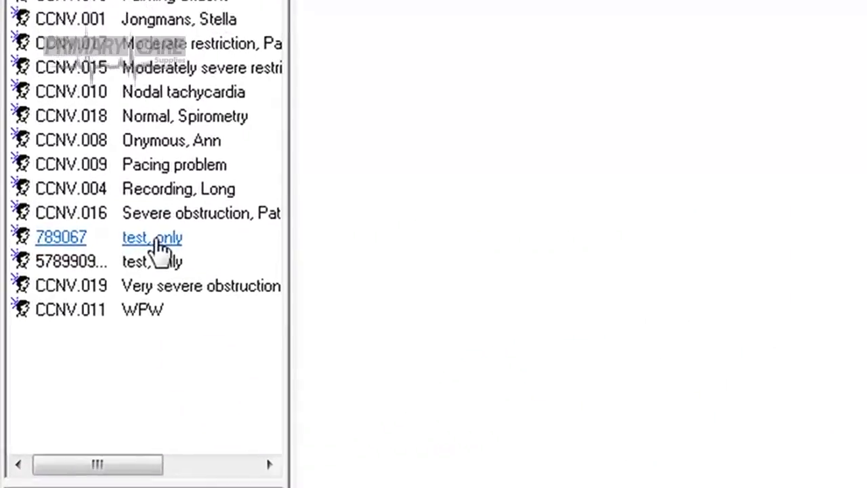
{"action": "left_click", "coordinate": [155, 240]}
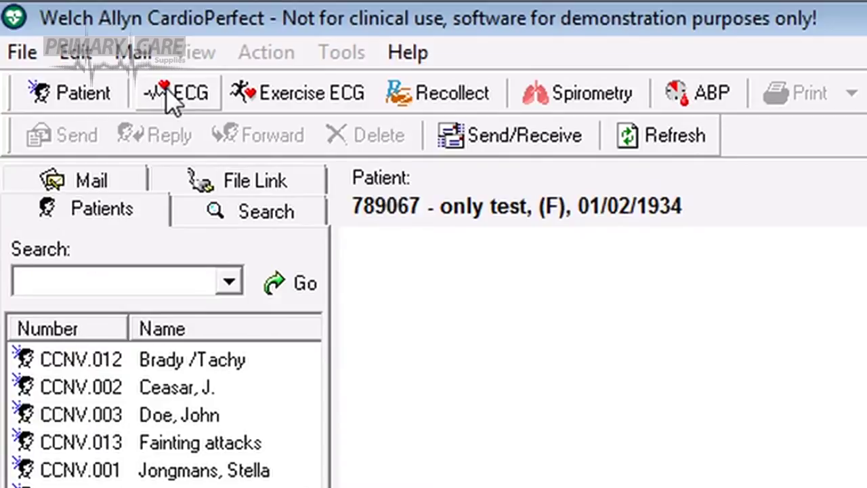
{"action": "left_click", "coordinate": [172, 101]}
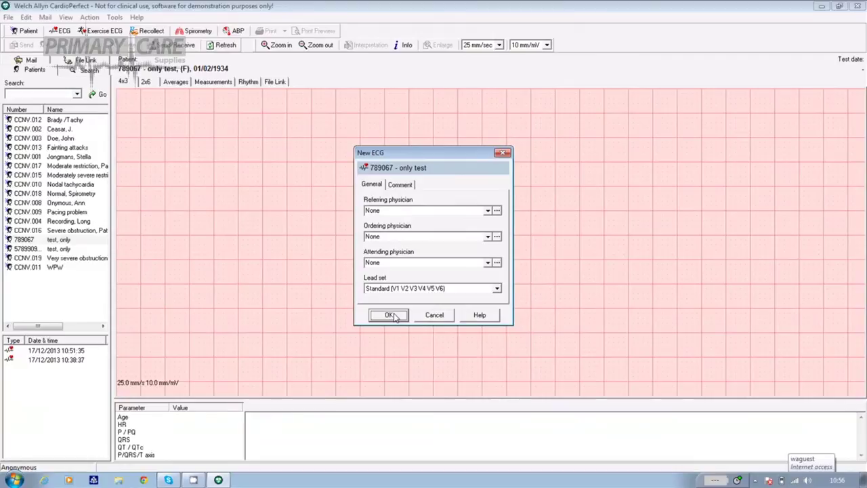
- Accept the New ECG settings and capture a rhythm recording of the live ECG
{"action": "left_click", "coordinate": [390, 314]}
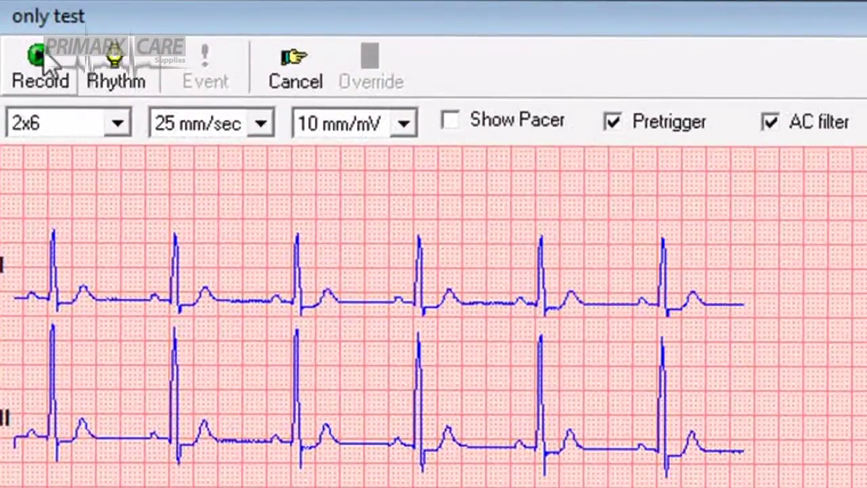
{"action": "left_click", "coordinate": [120, 67]}
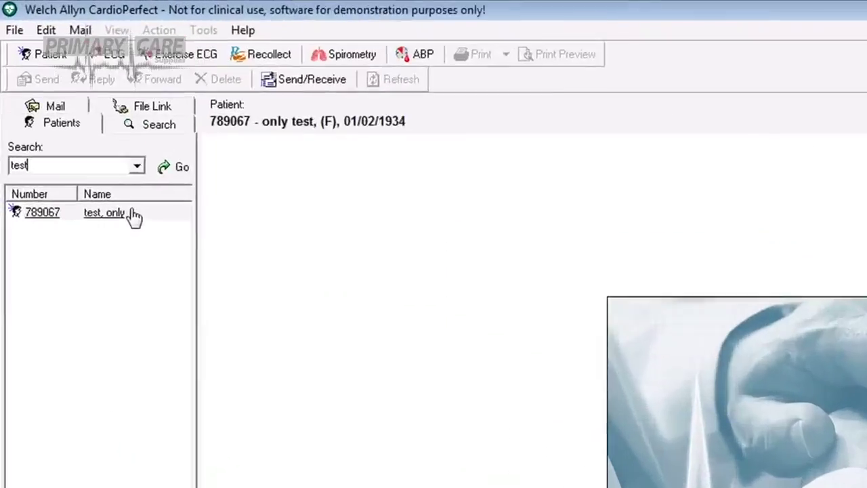
- Select the 'test, only' patient to list their three ECGs
{"action": "left_click", "coordinate": [68, 122]}
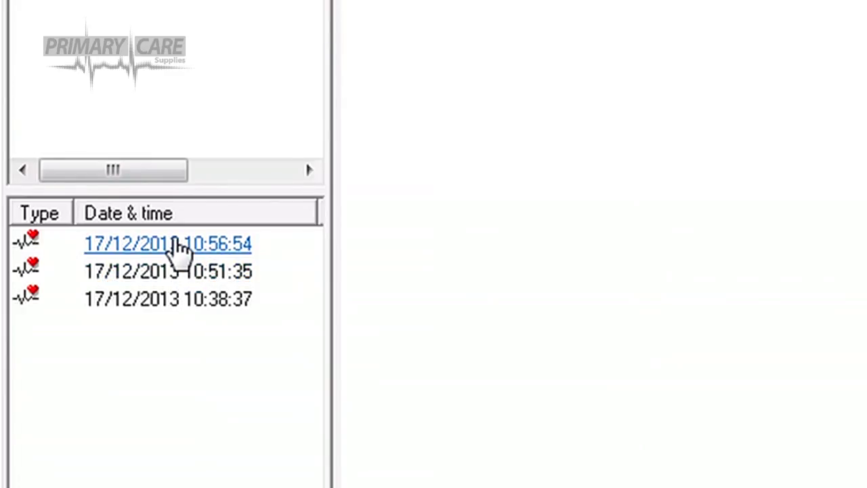
- Open the newest ECG in rhythm view and scroll the lead I–III strips
{"action": "double_click", "coordinate": [176, 245]}
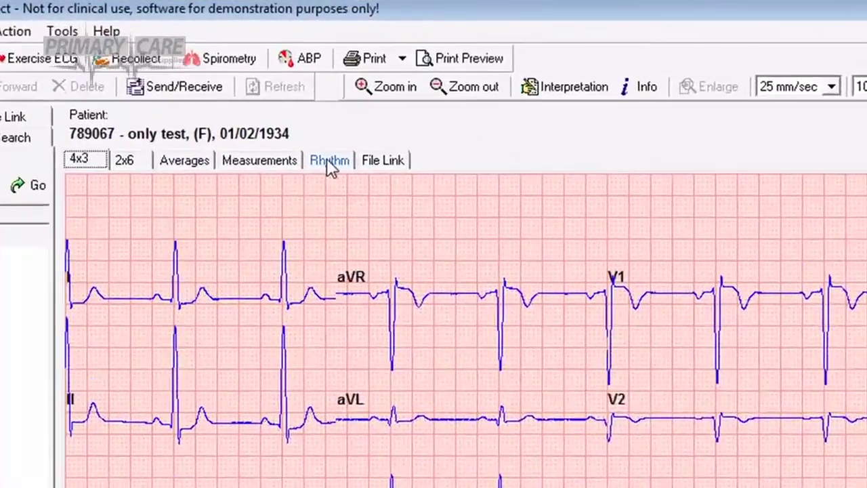
{"action": "left_click", "coordinate": [248, 82]}
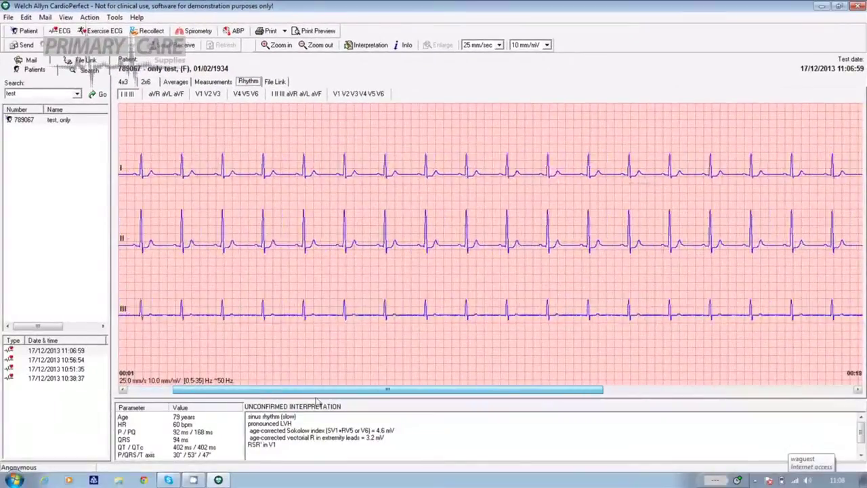
{"action": "left_click_drag", "start_coordinate": [315, 401], "coordinate": [250, 397]}
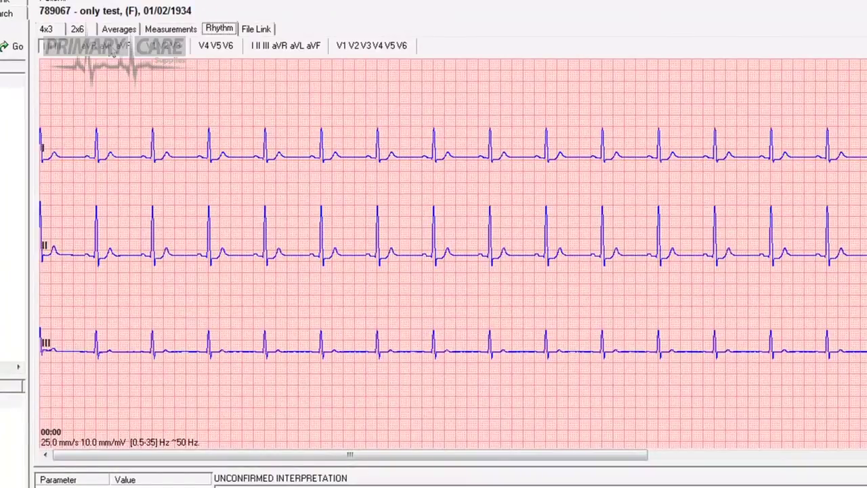
- Review rhythm strips for aVR–aVF, V1–V3, V4–V6, all limb leads and all chest leads
{"action": "left_click", "coordinate": [112, 46]}
{"action": "left_click", "coordinate": [166, 47]}
{"action": "left_click", "coordinate": [220, 47]}
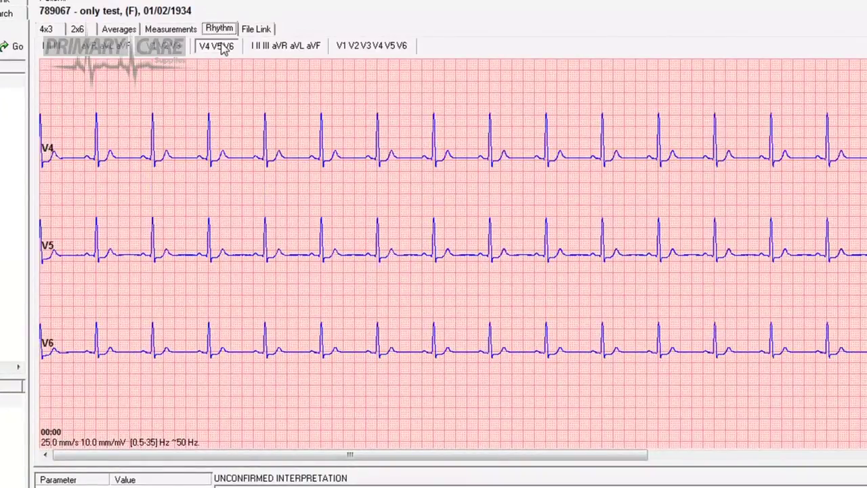
{"action": "left_click", "coordinate": [275, 46]}
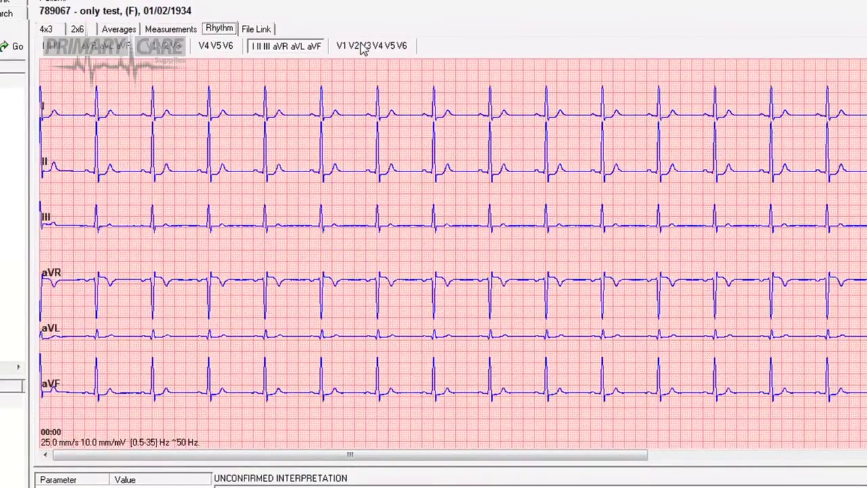
{"action": "left_click", "coordinate": [363, 49]}
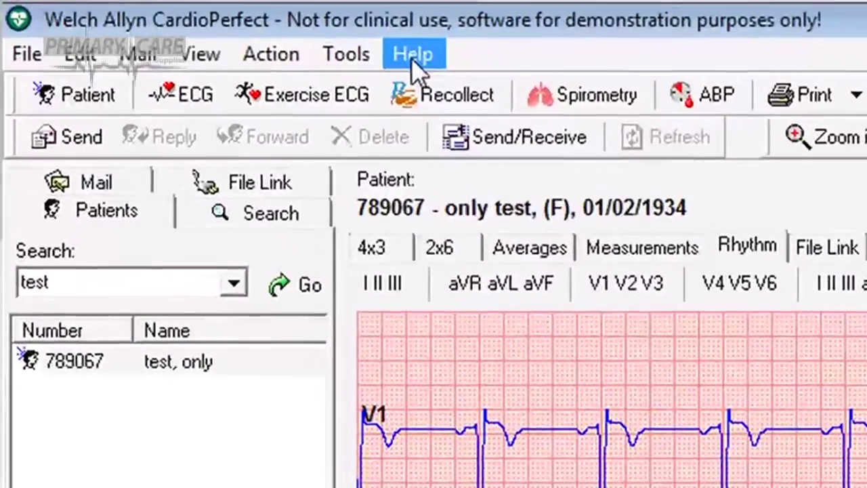
- Open the IEC electrode placement guide from Help > ECG > Electrodes IEC
{"action": "left_click", "coordinate": [136, 18]}
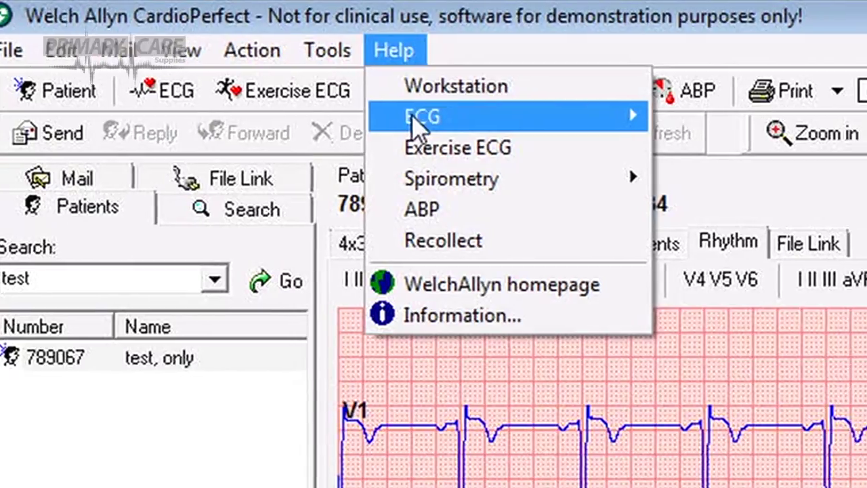
{"action": "mouse_move", "coordinate": [437, 119]}
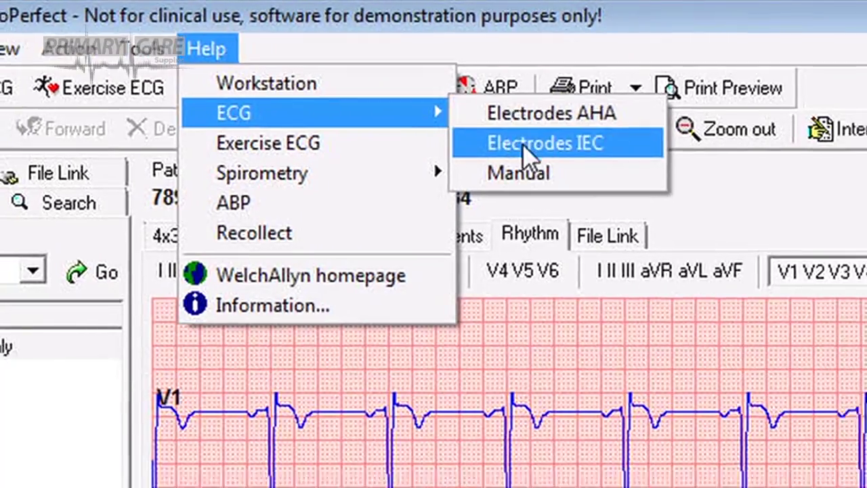
{"action": "left_click", "coordinate": [525, 146]}
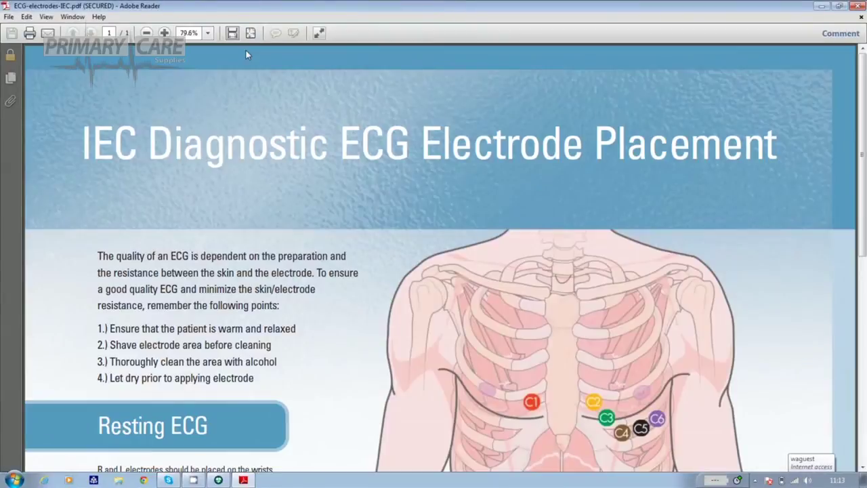